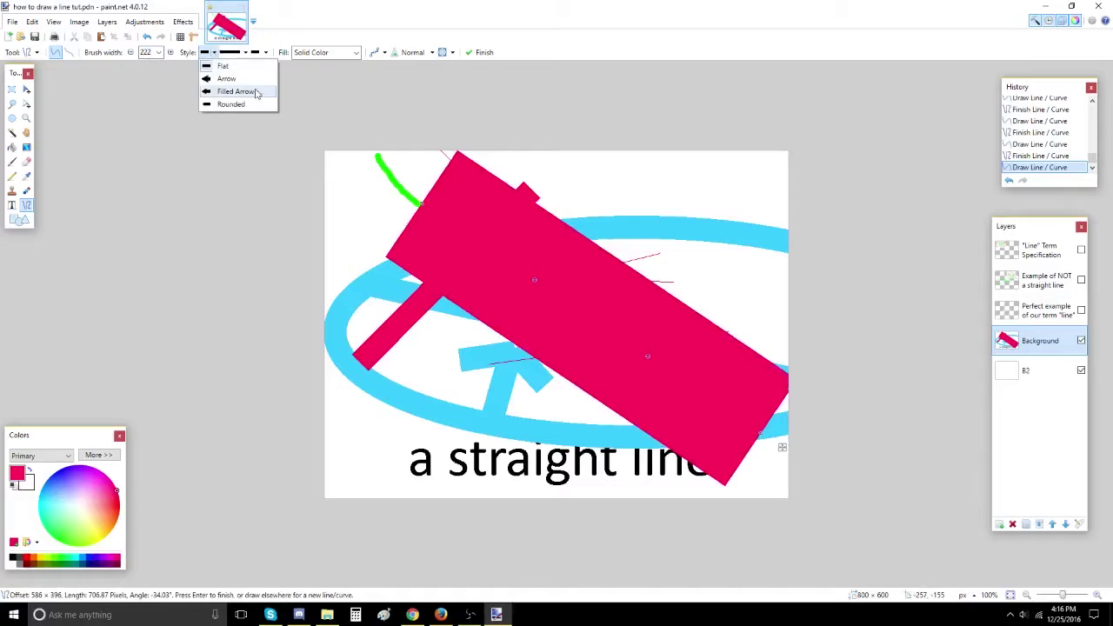
Draw a line about 300 px long with an arrow start cap and give it brush width 11 and black colour
left_click(235, 92)
mouse_move(375, 286)
left_mouse_down()
mouse_move(583, 374)
mouse_move(484, 152)
left_mouse_up()
double_click(157, 53)
type("1")
key("Return")
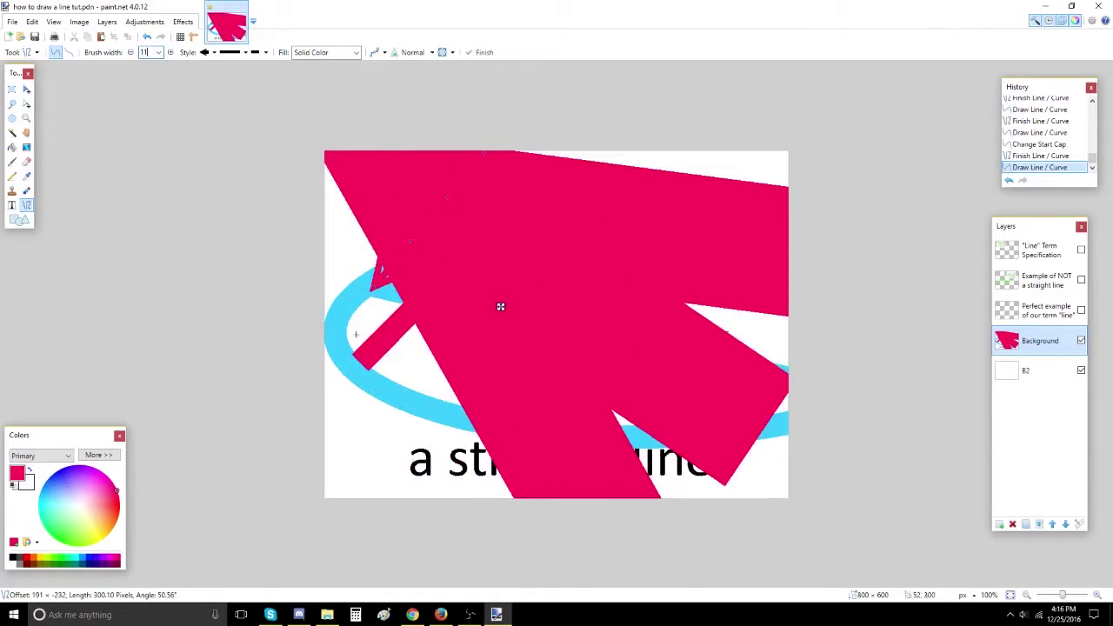
left_click(13, 560)
key("Return")
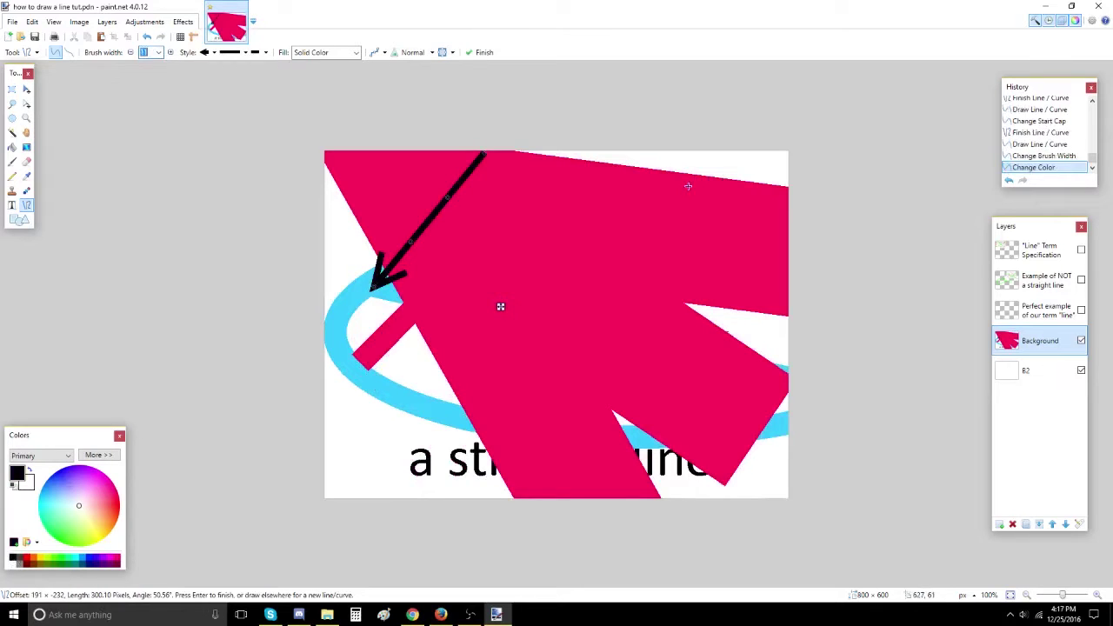
Draw several more solid black arrows in different directions across the pink shapes on the Background layer
left_click_drag(681, 195, 472, 292)
mouse_move(624, 384)
left_mouse_down()
mouse_move(665, 352)
mouse_move(498, 207)
mouse_move(472, 377)
left_mouse_up()
left_click_drag(513, 379, 693, 296)
mouse_move(690, 270)
left_mouse_down()
mouse_move(398, 242)
mouse_move(738, 448)
left_mouse_up()
left_click_drag(722, 402, 425, 179)
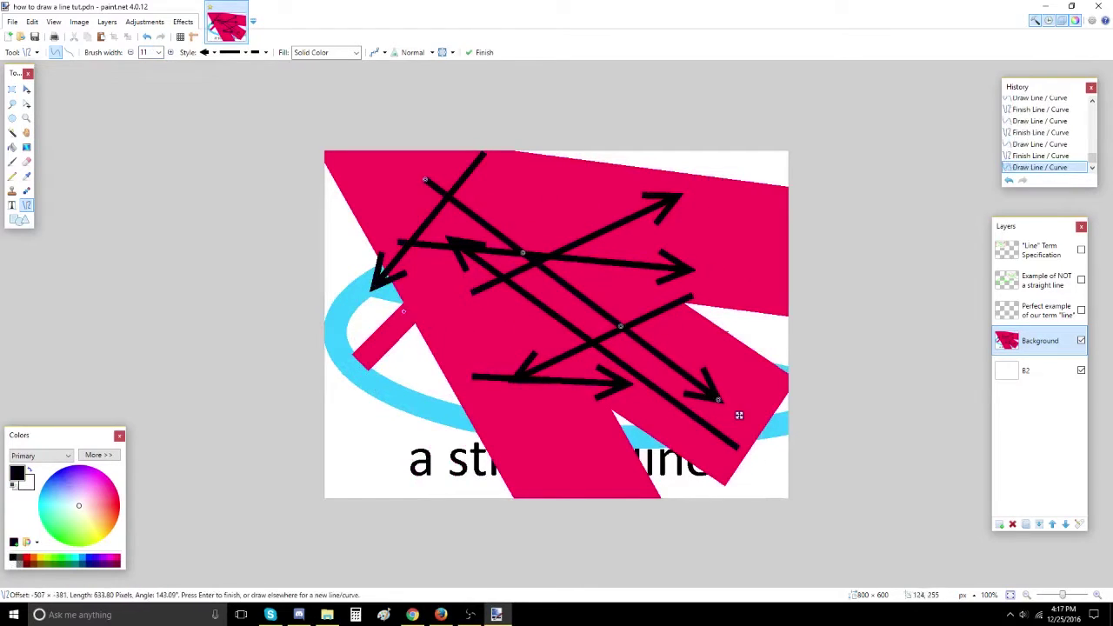
left_click_drag(393, 299, 640, 372)
Change the line style to dashed and draw a series of dashed black arrows crisscrossing the canvas
left_click_drag(533, 288, 401, 328)
left_click(242, 52)
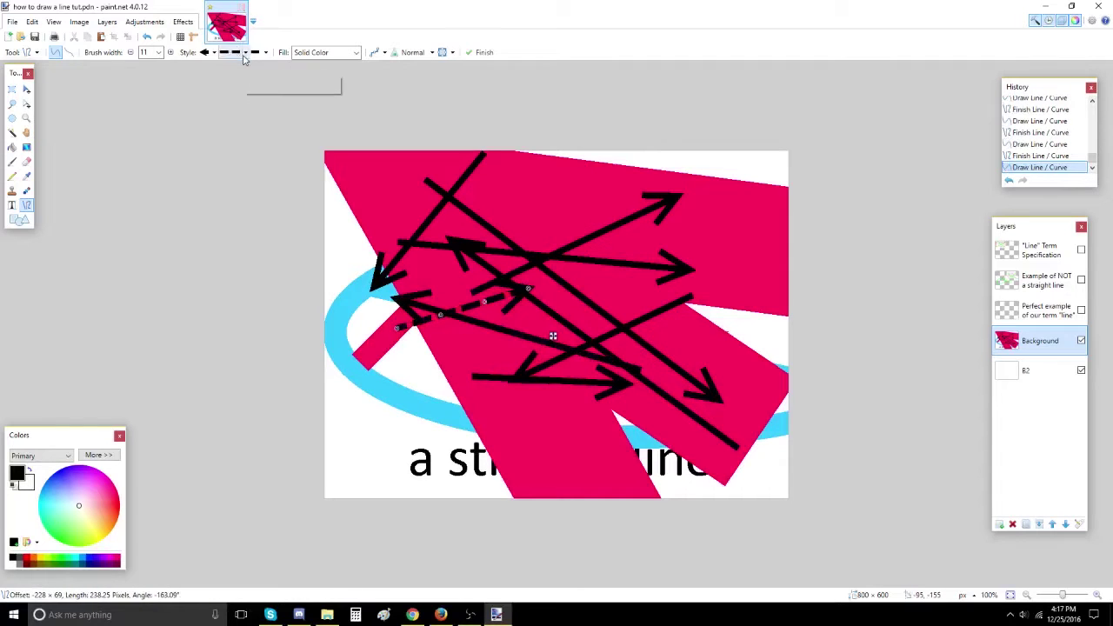
left_click(261, 72)
mouse_move(414, 421)
left_mouse_down()
mouse_move(603, 397)
mouse_move(633, 376)
left_mouse_up()
mouse_move(654, 294)
left_mouse_down()
mouse_move(682, 207)
mouse_move(406, 192)
mouse_move(667, 353)
left_mouse_up()
left_click_drag(674, 259, 354, 389)
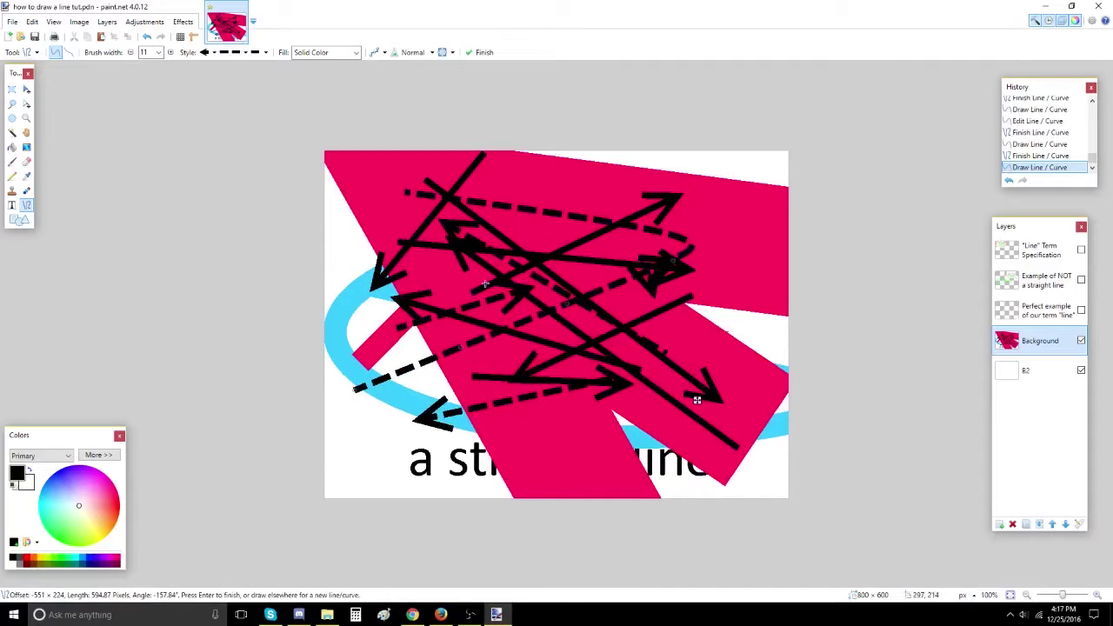
left_click_drag(467, 344, 725, 410)
left_click_drag(730, 479, 418, 364)
mouse_move(666, 262)
left_mouse_down()
mouse_move(450, 342)
mouse_move(442, 261)
left_mouse_up()
left_click_drag(475, 205, 839, 229)
left_click_drag(704, 268, 349, 437)
left_click_drag(417, 377, 895, 343)
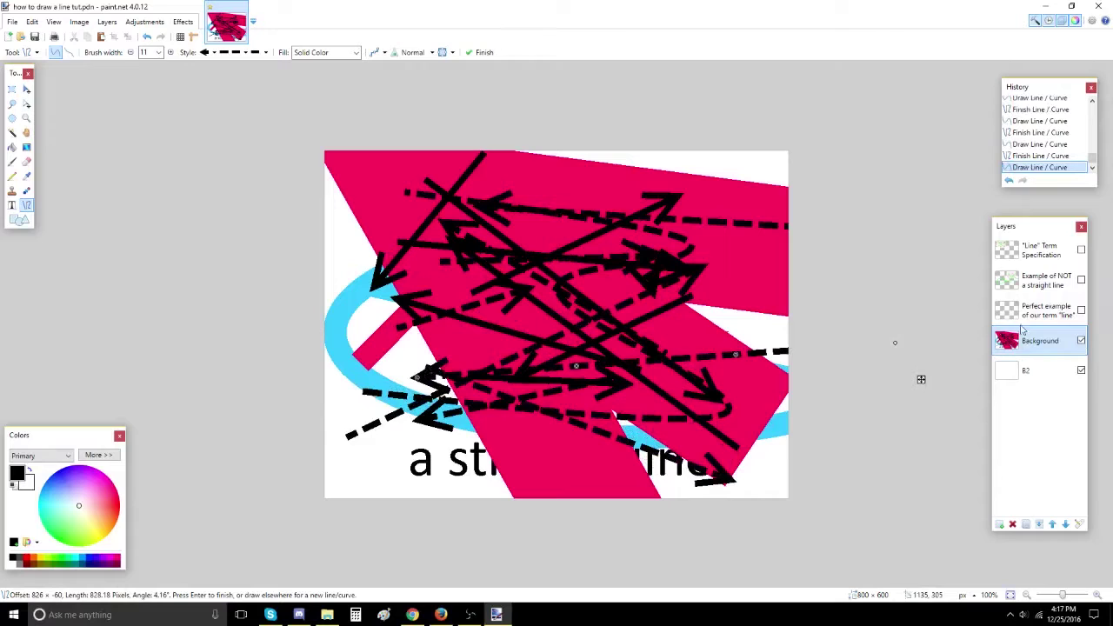
Hide the Background layer, select layer B2 and reset the line tool to a solid style with flat caps
left_click(1080, 340)
left_click(1044, 371)
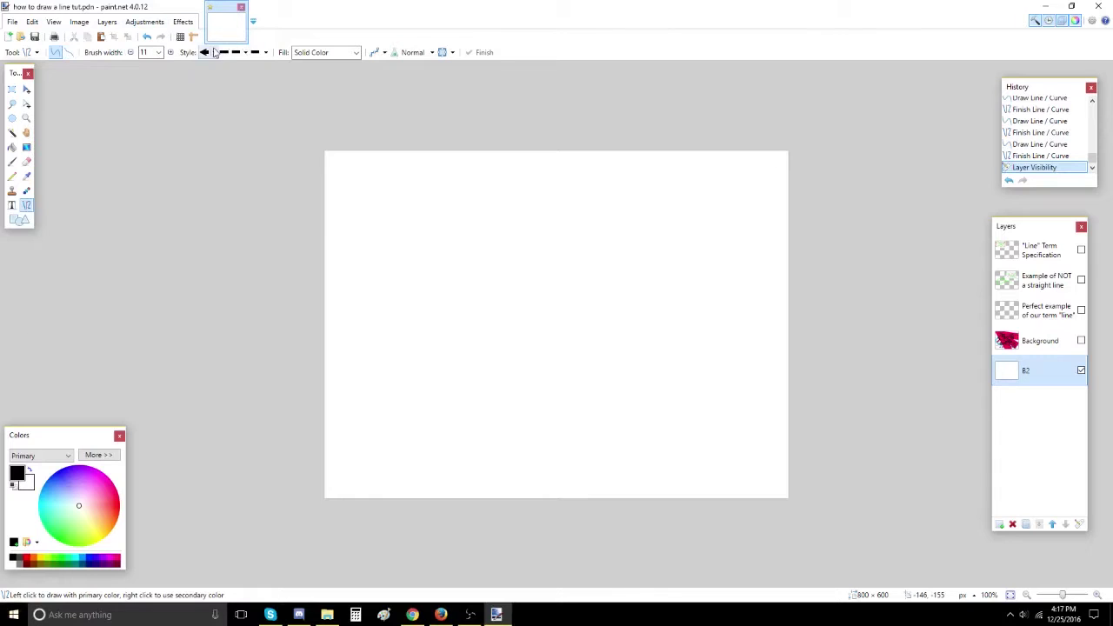
left_click(245, 53)
left_click(251, 66)
left_click(265, 52)
left_click(277, 67)
Draw three straight black lines on layer B2 and a shorter curved one below them, undoing and redoing its bend
left_click_drag(506, 285, 751, 294)
left_click_drag(529, 366, 307, 388)
left_click_drag(479, 234, 681, 272)
mouse_move(679, 359)
left_mouse_down()
mouse_move(613, 305)
mouse_move(505, 362)
mouse_move(905, 524)
mouse_move(606, 257)
mouse_move(737, 303)
left_mouse_up()
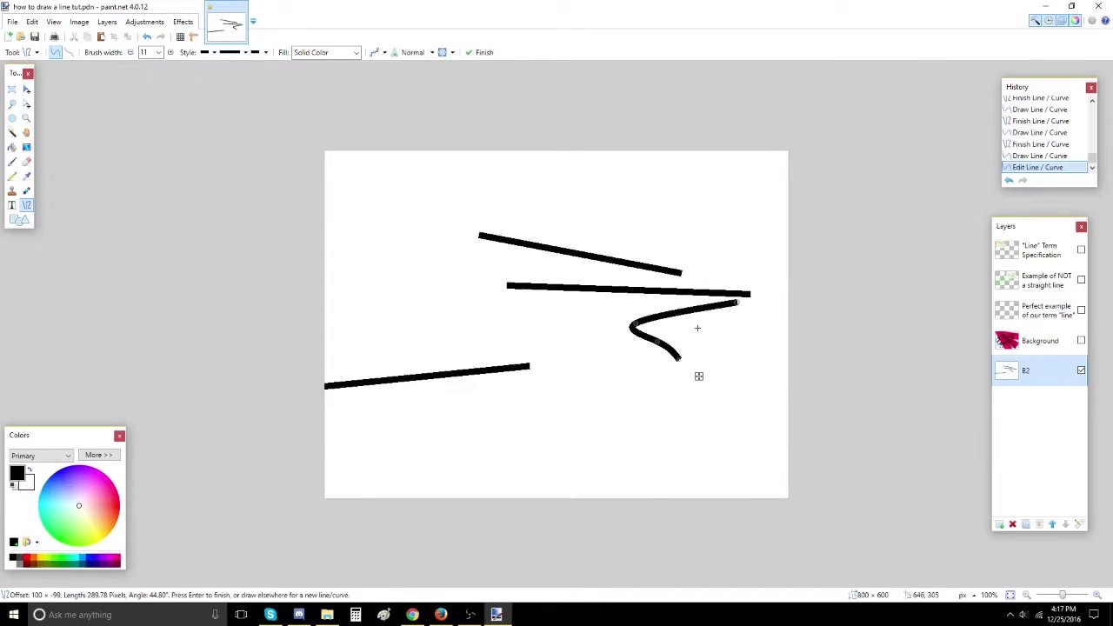
key("ctrl+z")
mouse_move(637, 325)
left_mouse_down()
mouse_move(659, 259)
mouse_move(639, 280)
mouse_move(634, 340)
mouse_move(660, 342)
mouse_move(650, 257)
mouse_move(632, 289)
left_mouse_up()
Draw a diagonal line about 614 px long across layer B2 and pull its control points to bend it
mouse_move(402, 234)
left_mouse_down()
mouse_move(461, 303)
mouse_move(681, 458)
mouse_move(333, 179)
mouse_move(660, 446)
mouse_move(691, 446)
left_mouse_up()
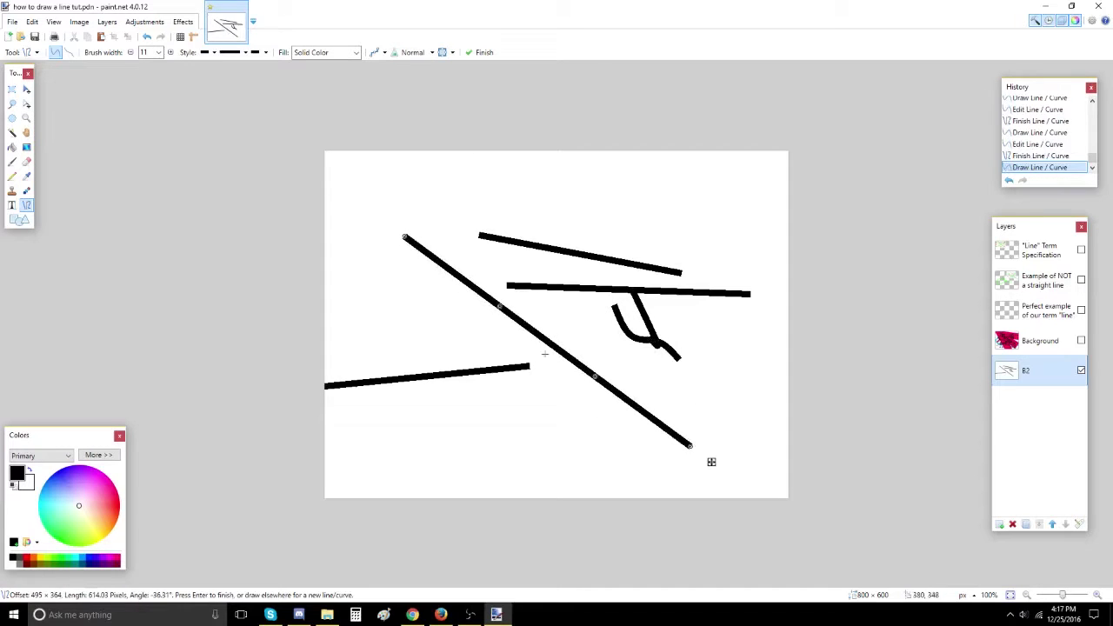
left_click_drag(598, 376, 356, 345)
mouse_move(588, 337)
left_mouse_down()
mouse_move(627, 409)
mouse_move(681, 431)
mouse_move(587, 332)
mouse_move(431, 326)
mouse_move(351, 447)
mouse_move(539, 443)
mouse_move(506, 269)
mouse_move(325, 470)
mouse_move(529, 496)
mouse_move(410, 325)
mouse_move(699, 406)
mouse_move(721, 372)
left_mouse_up()
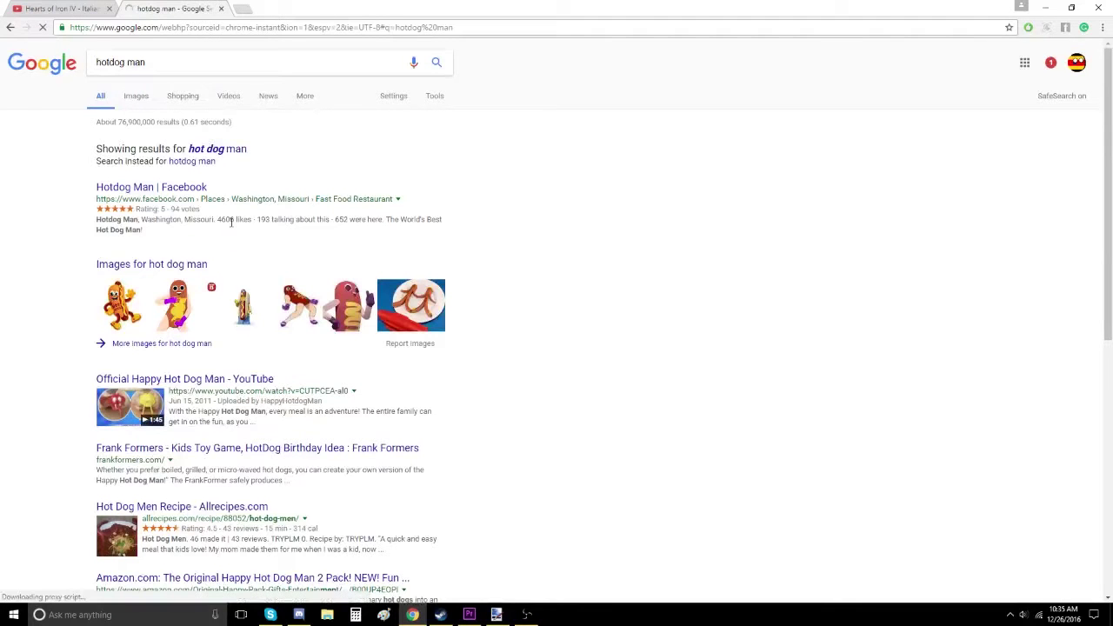
Open the image results for hotdog man and preview several pictures to find a reference figure
left_click(135, 95)
left_click(652, 209)
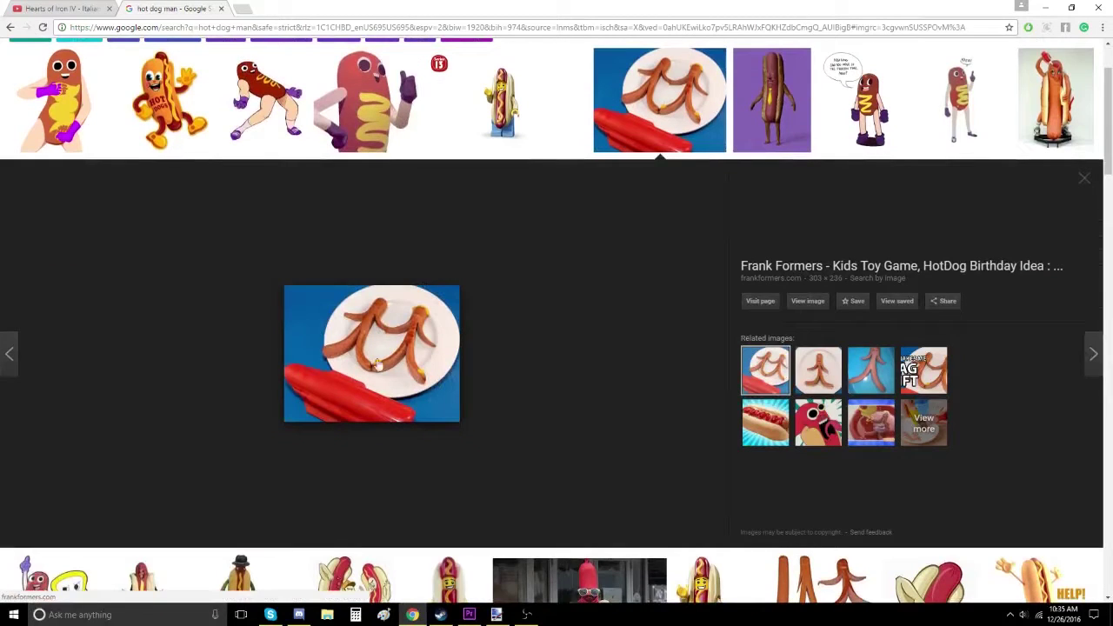
left_click(89, 106)
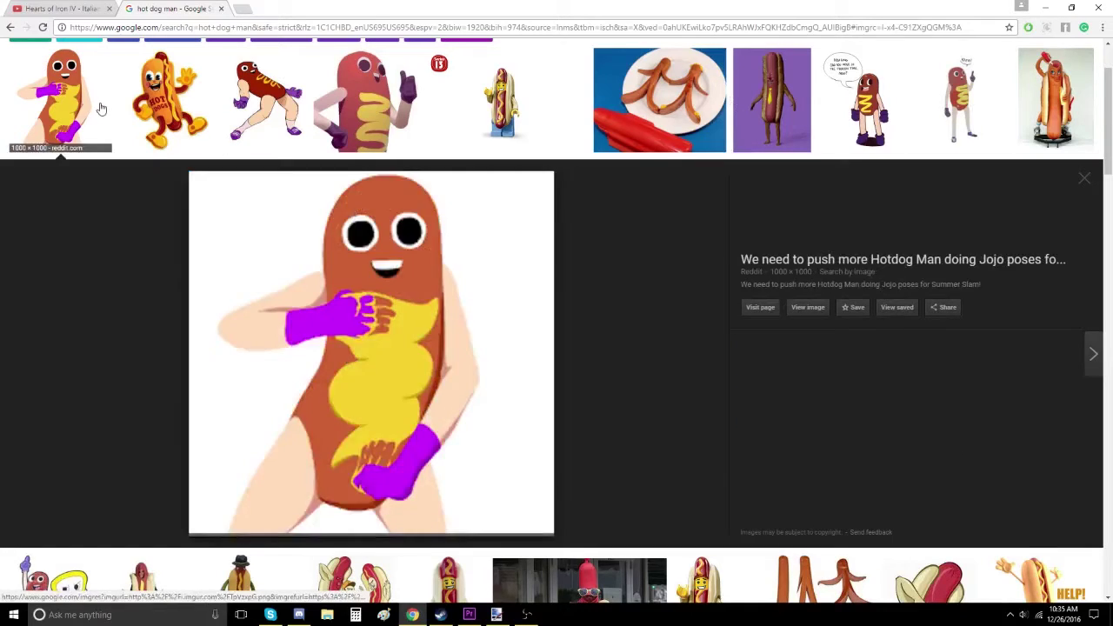
left_click(161, 106)
left_click(365, 100)
scroll(834, 448, "down", 5)
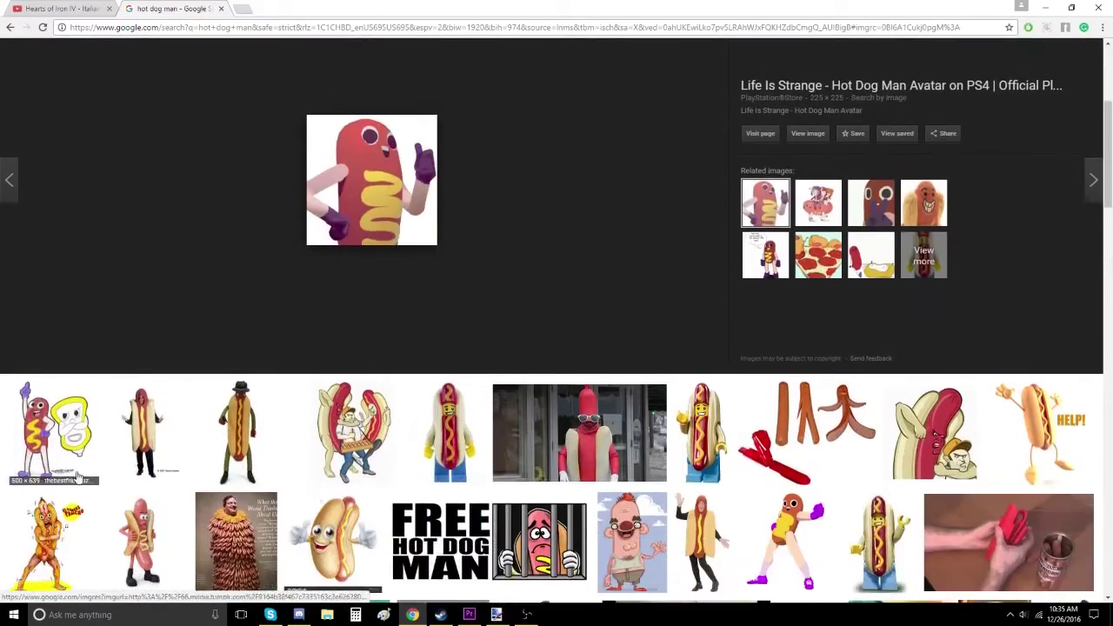
scroll(930, 445, "down", 2)
left_click(691, 422)
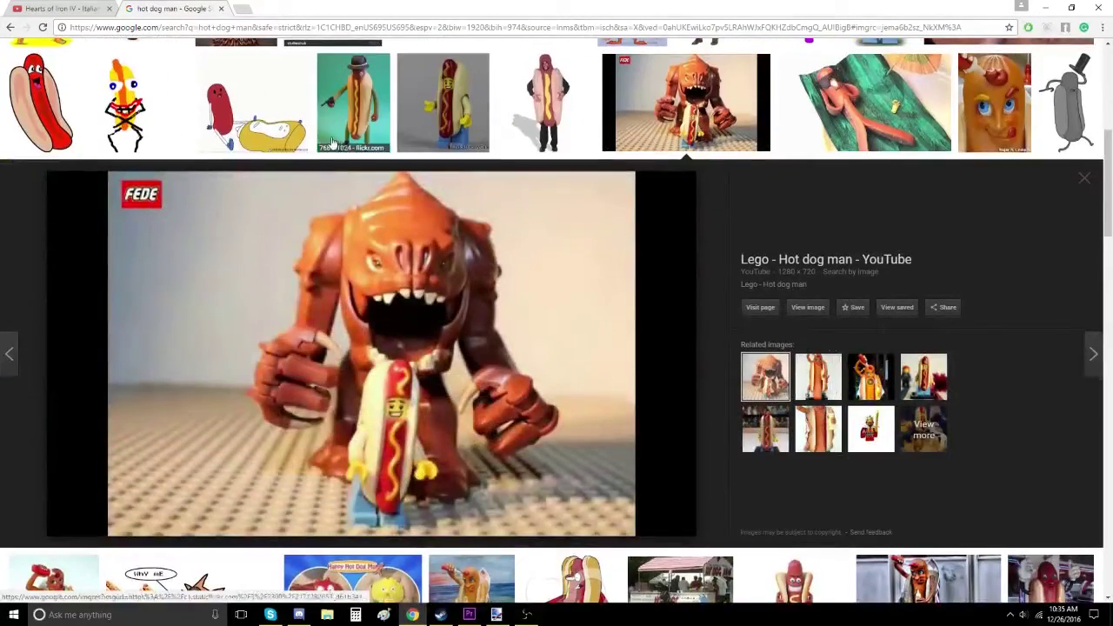
left_click(647, 113)
left_click(256, 439)
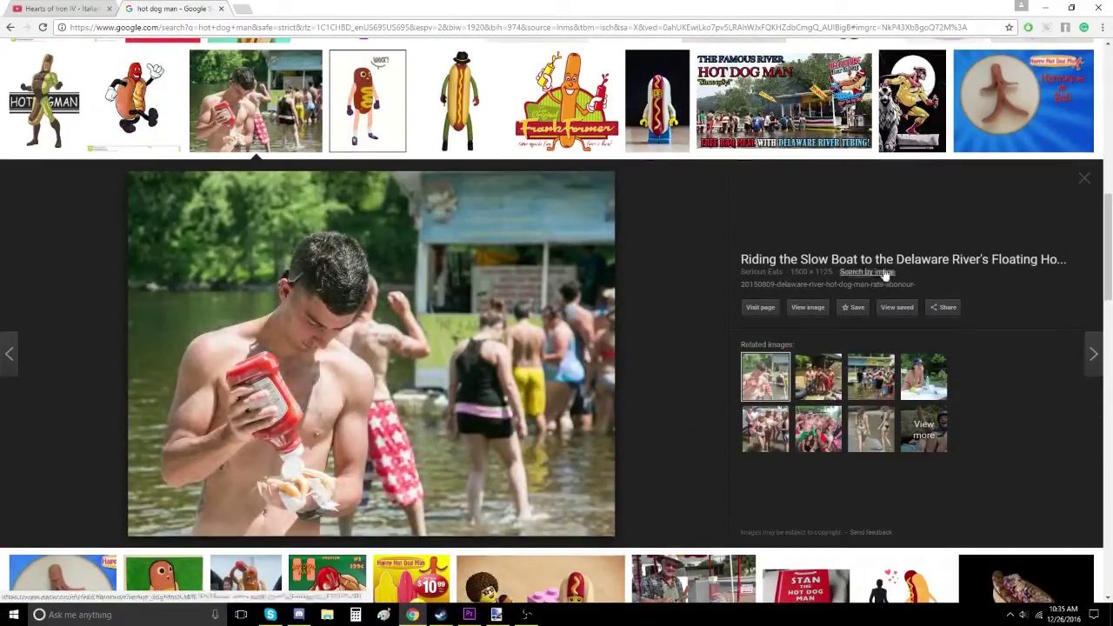
left_click(277, 118)
Copy the picture of the hot dog man on a round plate, paste it into Layer 3 in paint.net and shift it slightly inward
left_click(97, 207)
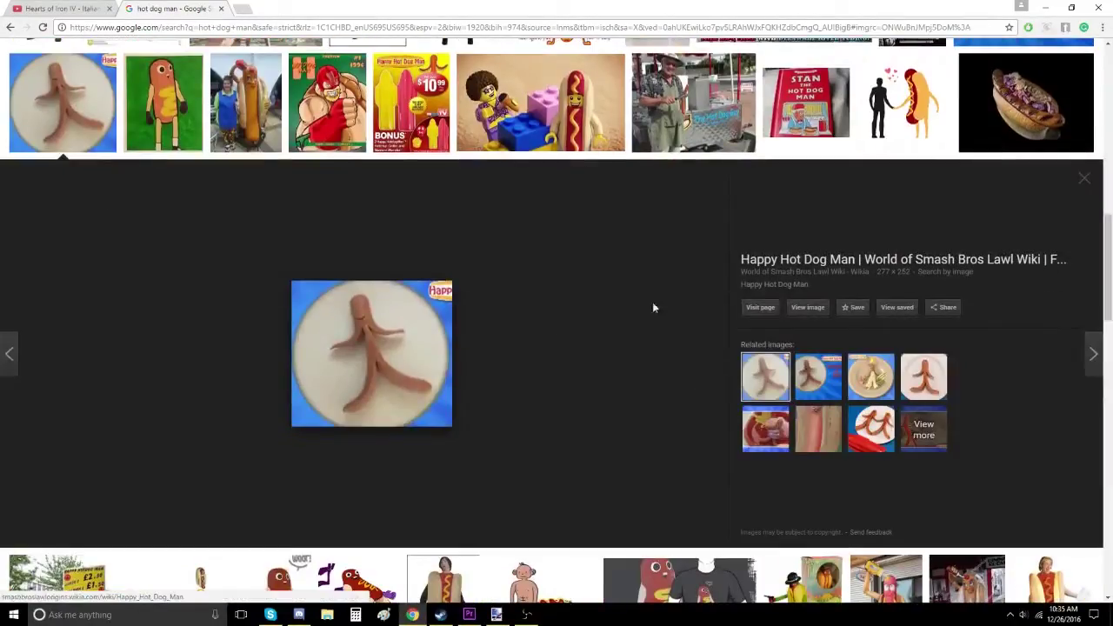
scroll(414, 361, "down", 3)
scroll(408, 374, "up", 11)
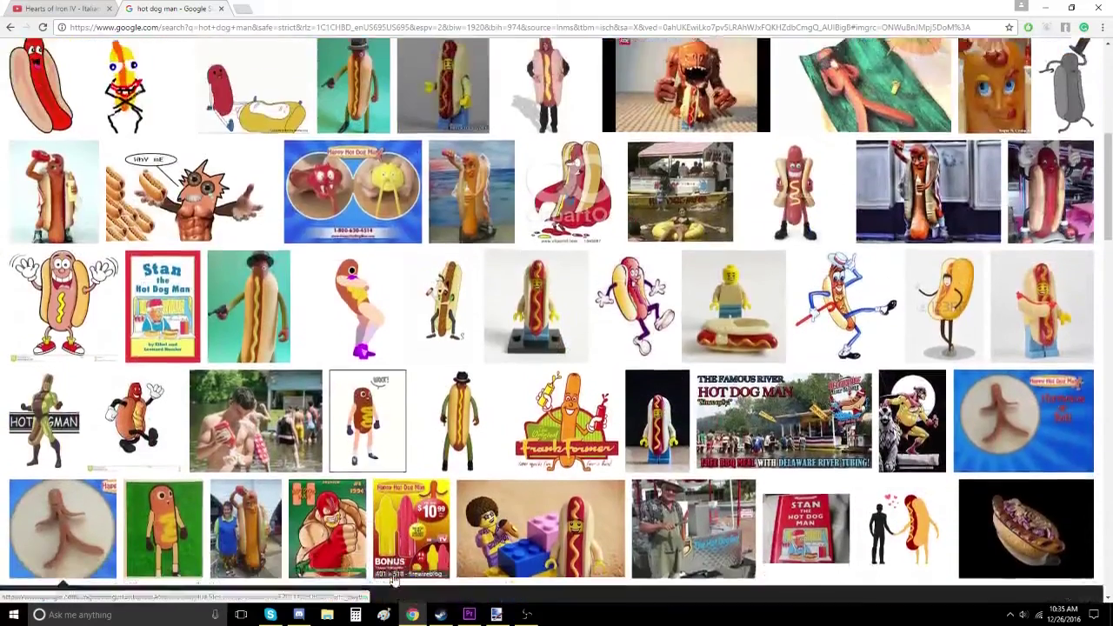
scroll(381, 457, "down", 6)
key("alt+Tab")
key("ctrl+v")
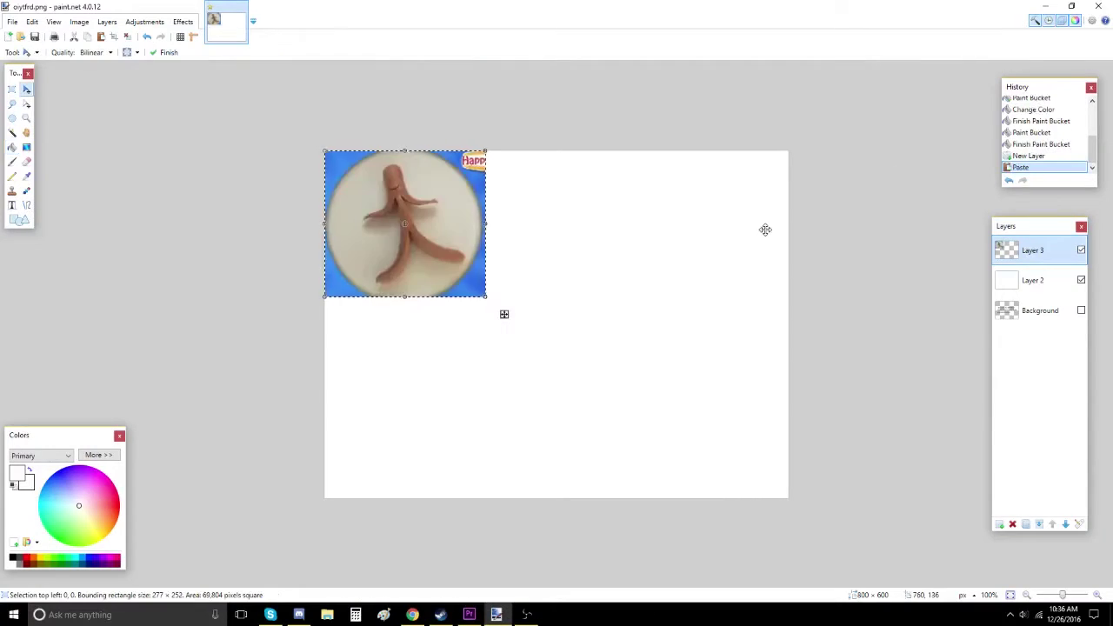
mouse_move(461, 263)
left_mouse_down()
mouse_move(476, 278)
mouse_move(512, 256)
mouse_move(480, 275)
left_mouse_up()
key("ctrl+d")
Set up the Paintbrush on Layer 2 with gray as the primary colour and 100% hardness
left_click(1033, 280)
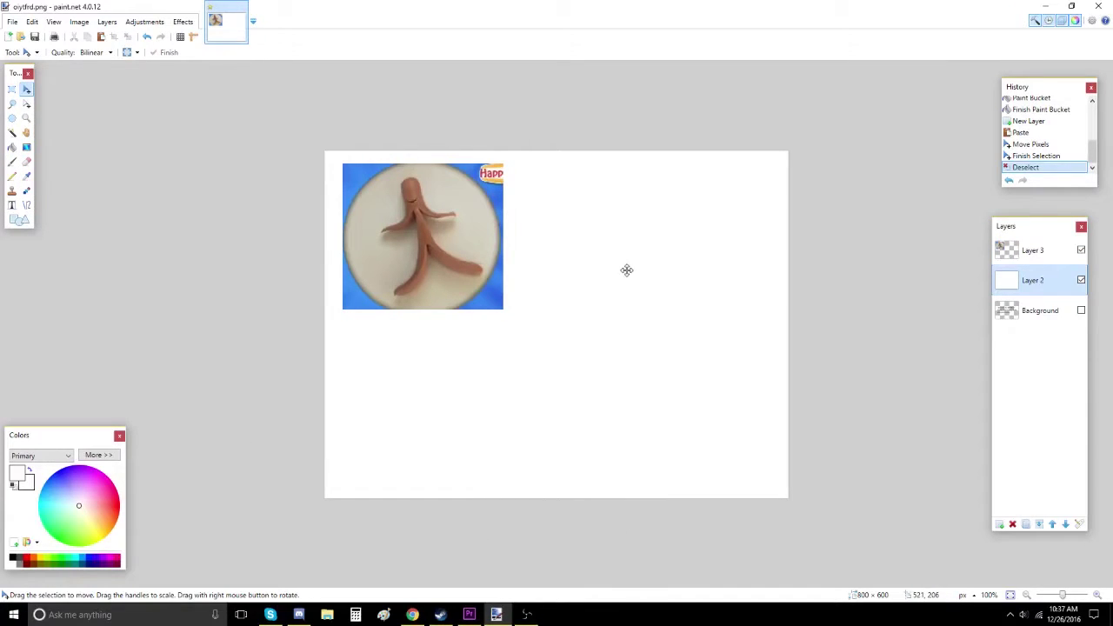
left_click(11, 162)
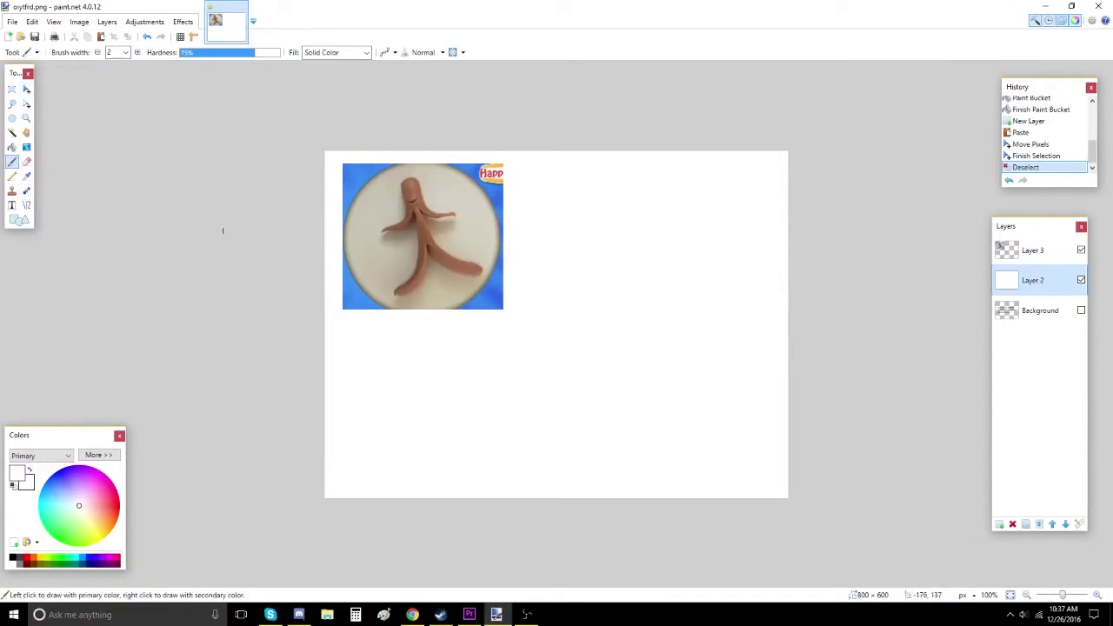
left_click(13, 558)
left_click(19, 558)
left_click(19, 565)
left_click_drag(267, 54, 287, 54)
left_click(394, 53)
left_click(426, 77)
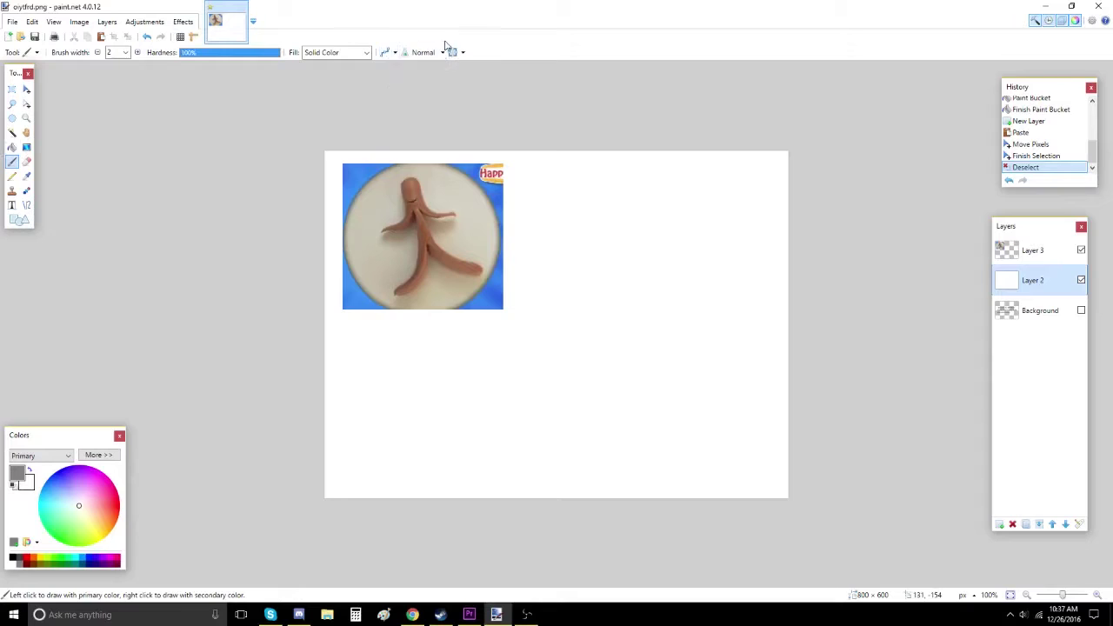
Paint a large crescent outline beside the pasted picture with brush width 20 and fill it with gray
left_click(137, 53)
mouse_move(603, 241)
left_mouse_down()
mouse_move(733, 276)
mouse_move(576, 245)
mouse_move(609, 240)
mouse_move(805, 280)
mouse_move(619, 208)
mouse_move(670, 226)
left_mouse_up()
key("f")
left_click(676, 319)
Lasso the gray crescent on Layer 2, move it slightly toward the pasted picture and deselect it
key("b")
left_click(12, 103)
key("m")
left_click_drag(764, 309, 746, 319)
key("ctrl+d")
key("f")
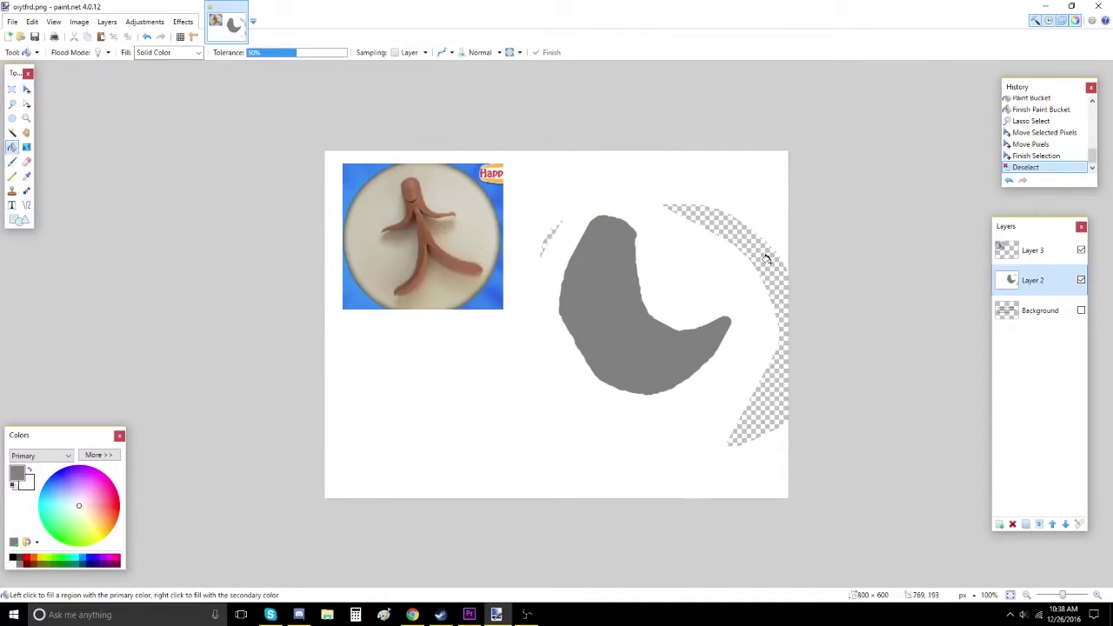
Sample the brown of the hot dog figure on Layer 3 and return to Layer 2 with the Paintbrush
left_click(11, 161)
left_click(12, 557)
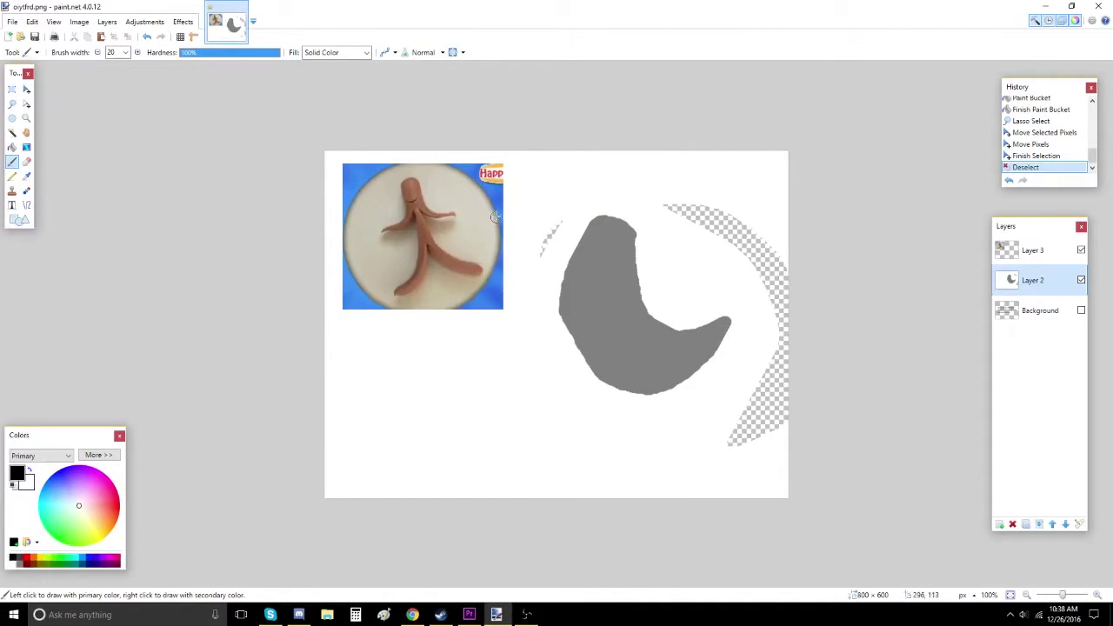
left_click(27, 177)
left_click(1046, 250)
left_click(437, 251)
left_click(12, 162)
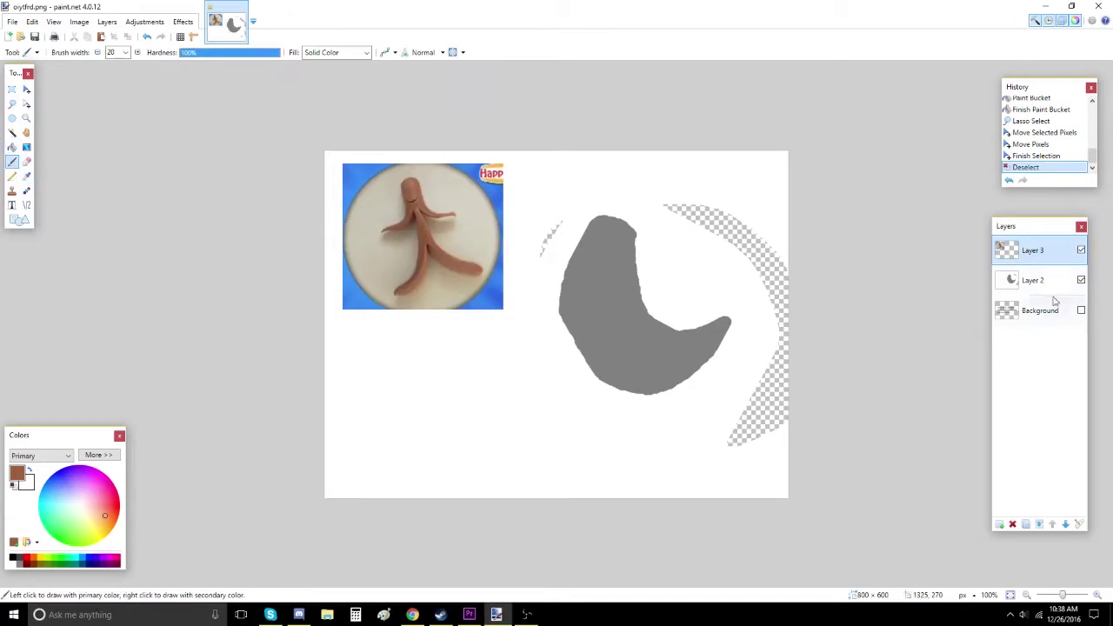
left_click(1049, 283)
Undo the thick test stroke, reduce the brush width to 7 and paint a brown hot dog figure over the crescent
left_click_drag(588, 272, 578, 314)
key("ctrl+z")
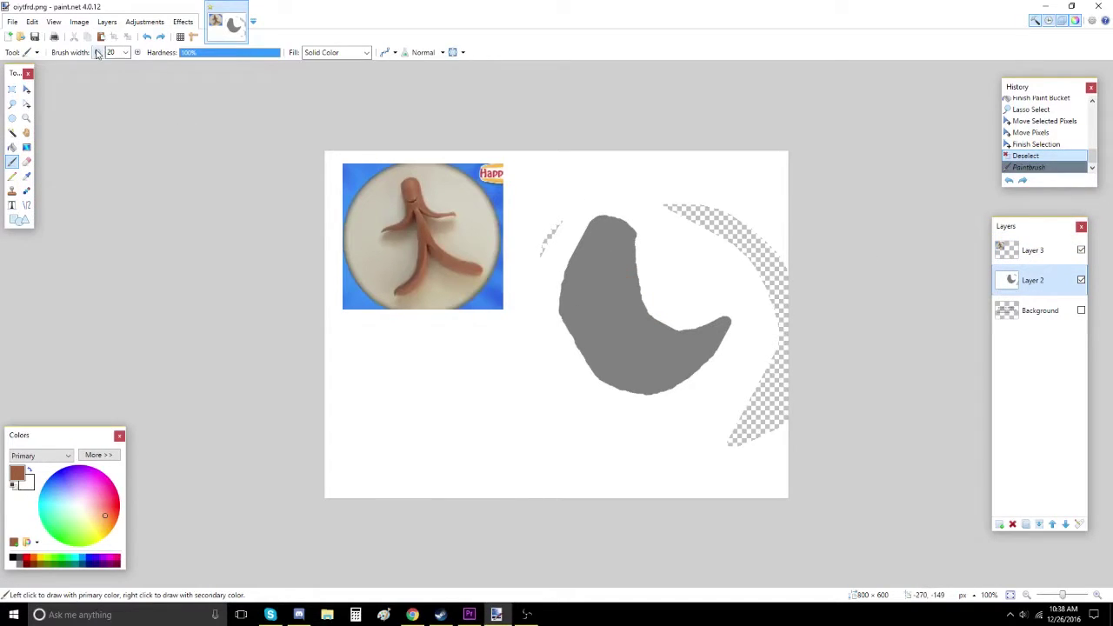
left_click(98, 52)
left_click(97, 53)
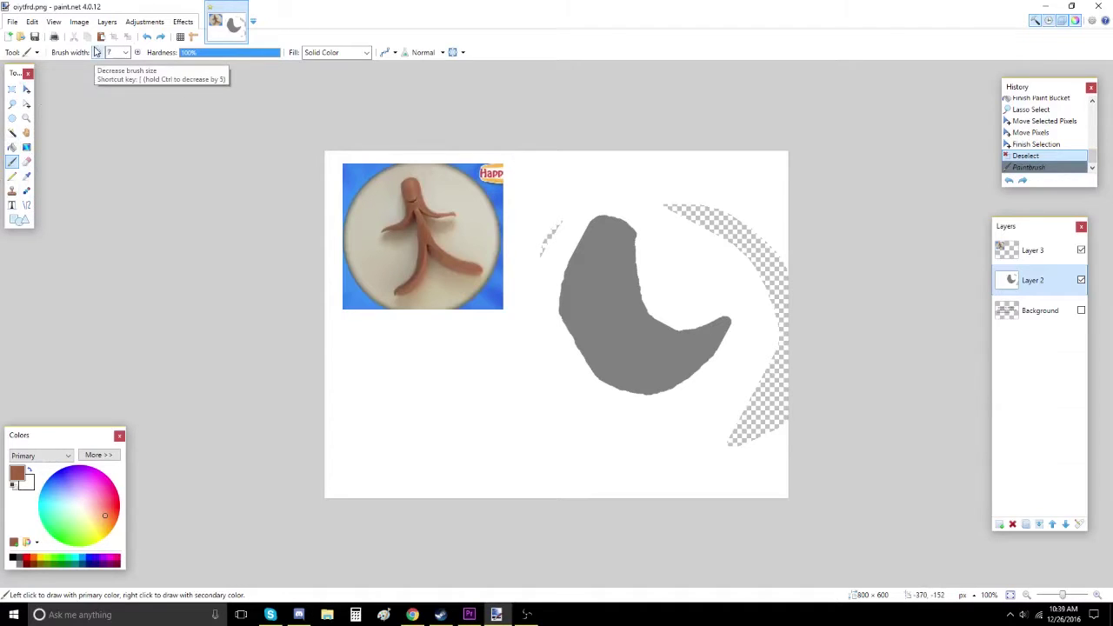
left_click_drag(604, 247, 588, 256)
left_click_drag(598, 246, 582, 259)
left_click_drag(600, 244, 593, 254)
left_click_drag(601, 247, 607, 257)
mouse_move(603, 247)
left_mouse_down()
mouse_move(613, 260)
mouse_move(620, 251)
left_mouse_up()
left_click_drag(600, 242, 610, 254)
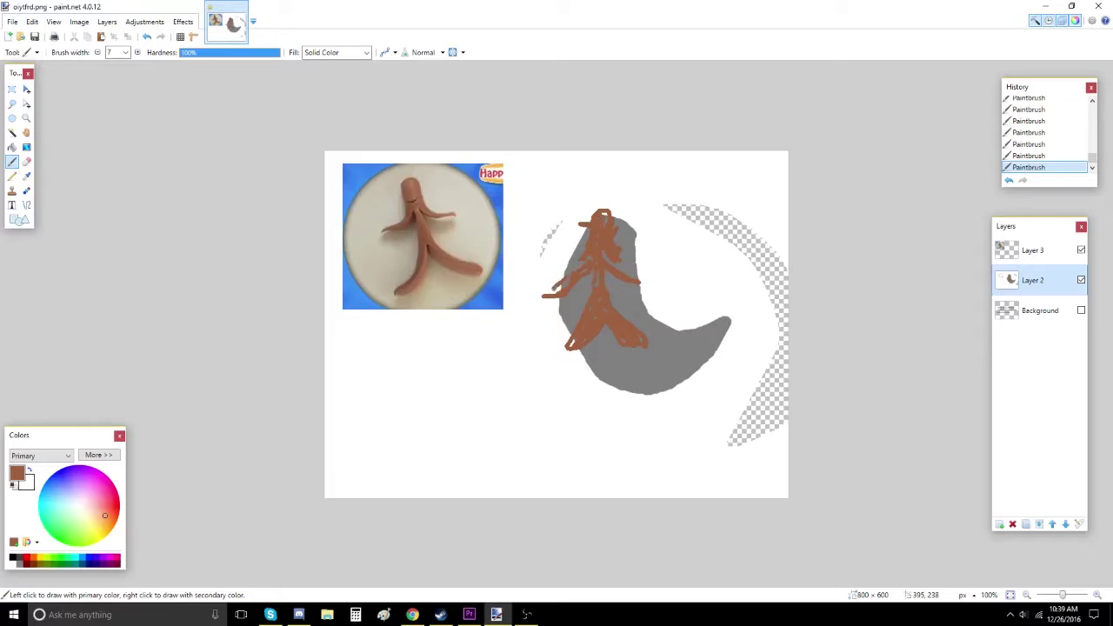
Touch up the figure's arms and legs with another brown sampled from Layer 3 and paint black eyes and a smile
left_click(26, 175)
left_click(1032, 250)
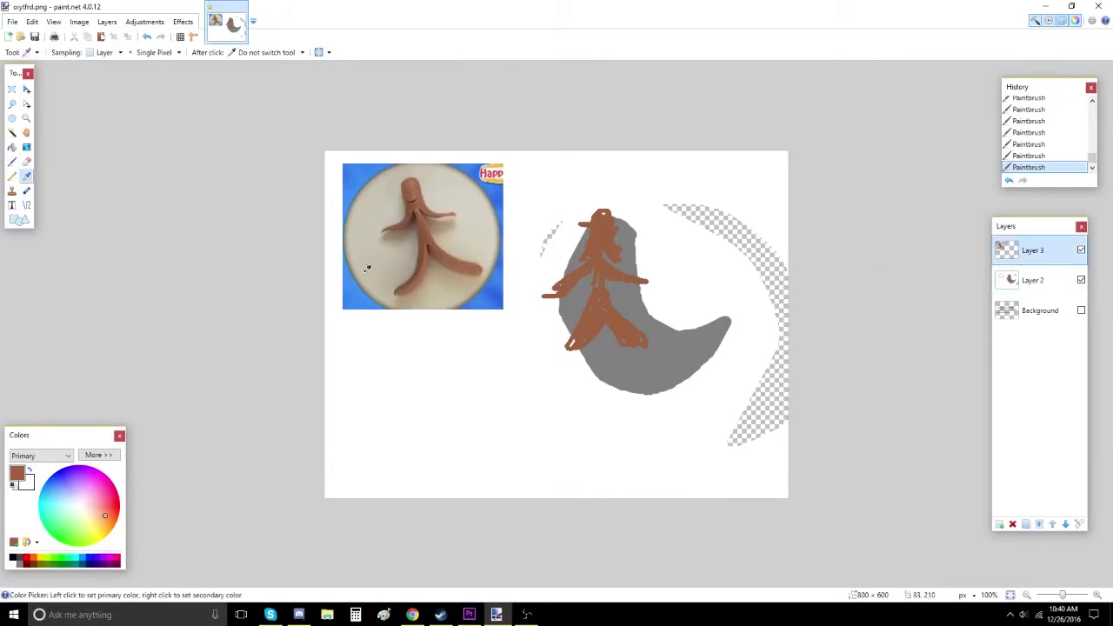
left_click(11, 162)
left_click(1038, 289)
left_click_drag(581, 306, 626, 345)
key("ctrl+z")
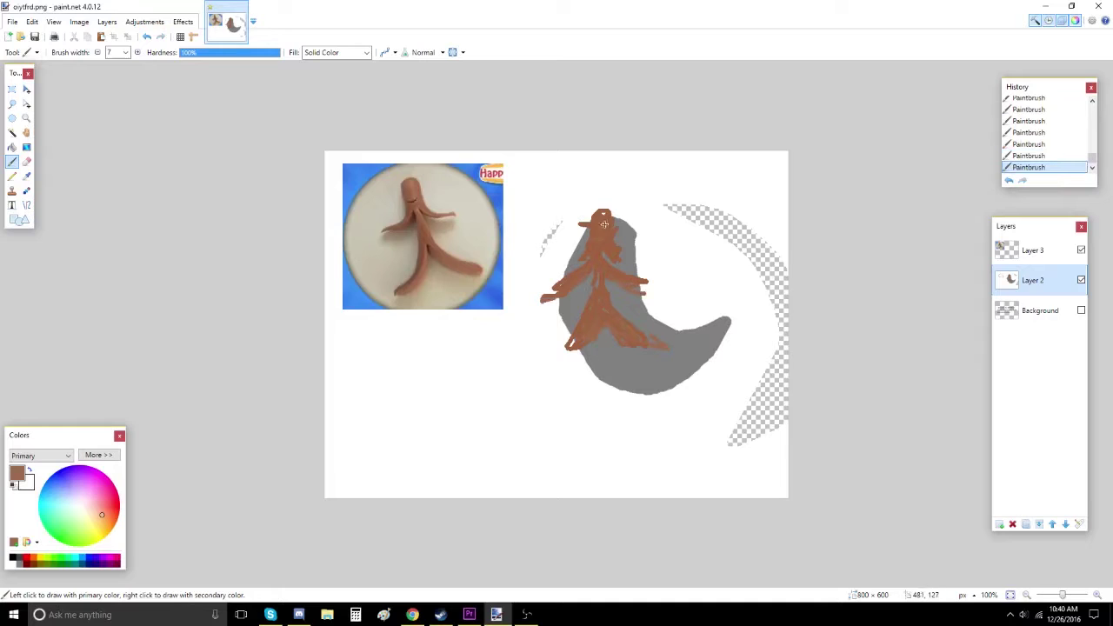
left_click(12, 559)
left_click(147, 36)
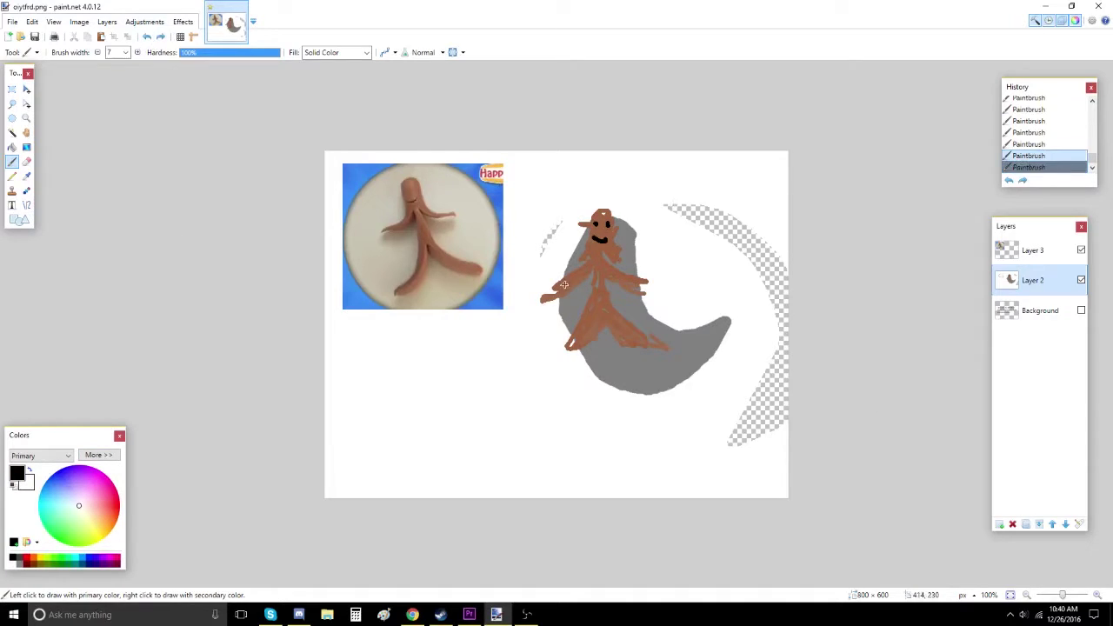
Sample the blue of the pasted picture on Layer 3 and fill the white area of Layer 2 with it
left_click(11, 147)
left_click(1036, 250)
left_click(26, 177)
left_click(352, 177)
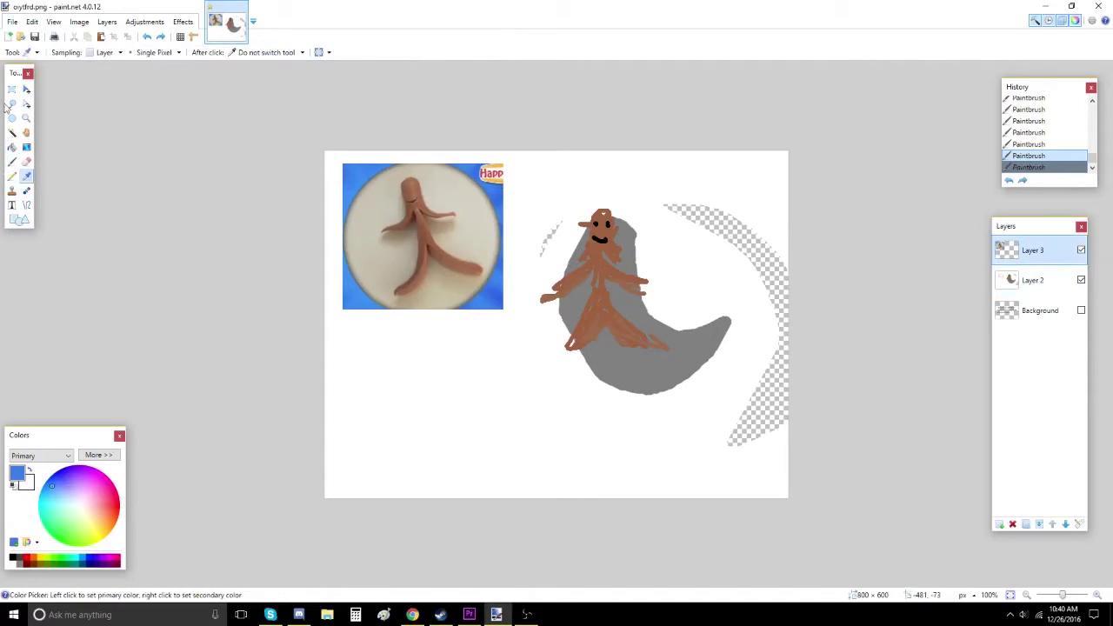
left_click(11, 147)
left_click(1037, 280)
left_click(709, 178)
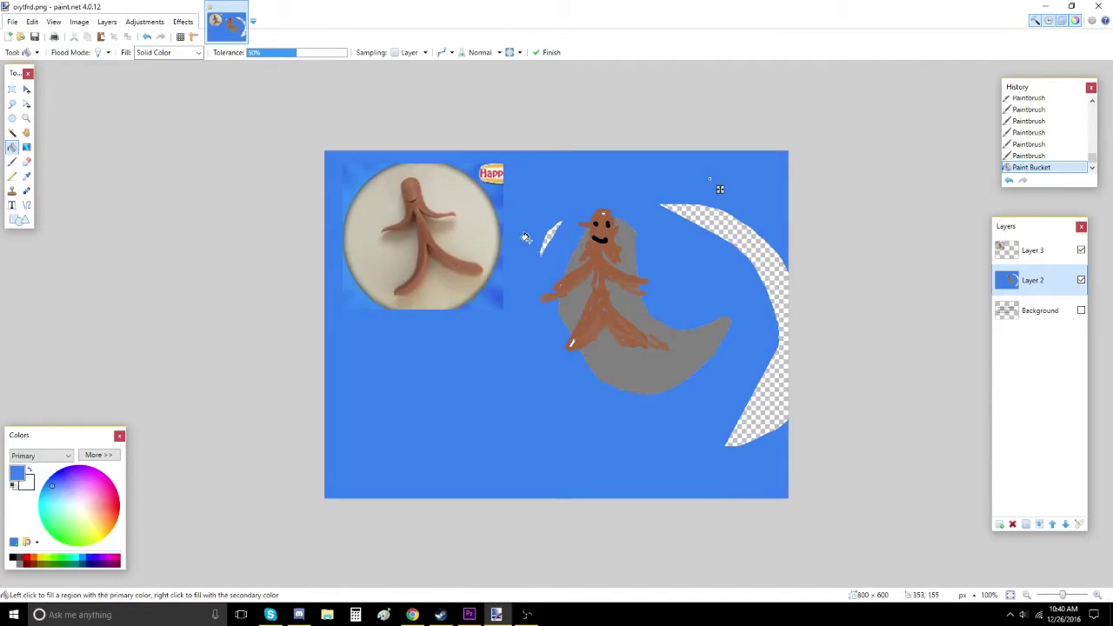
Dab small white dots over the gray crescent with the Paintbrush at width 7
key("b")
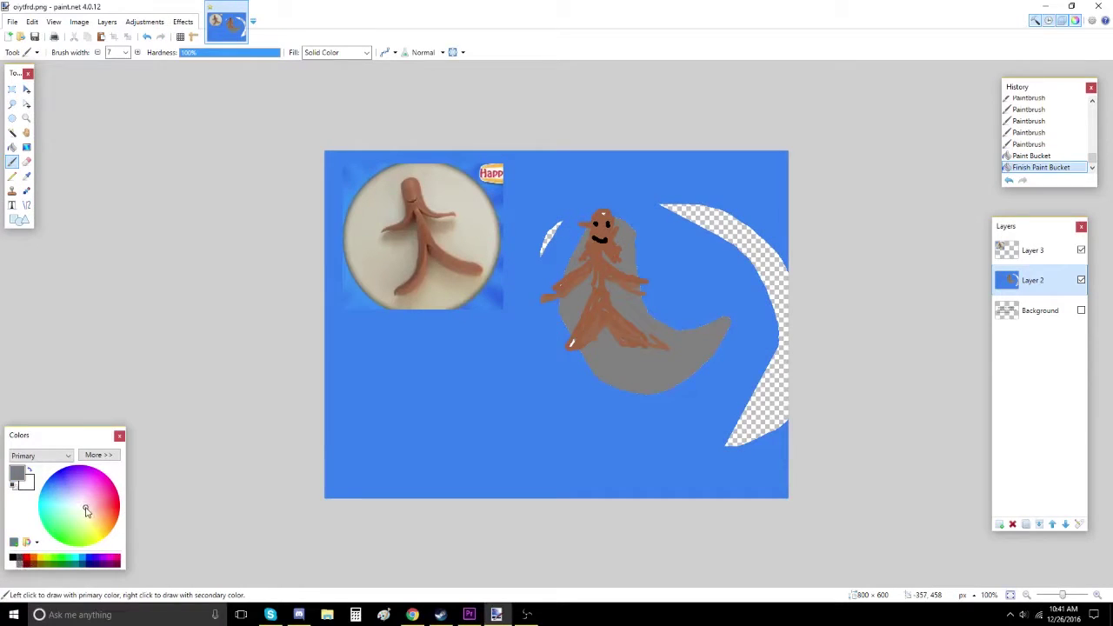
left_click(13, 563)
left_click(655, 331)
left_click(675, 340)
left_click(667, 359)
left_click(640, 368)
left_click(618, 350)
left_click(620, 366)
left_click(604, 374)
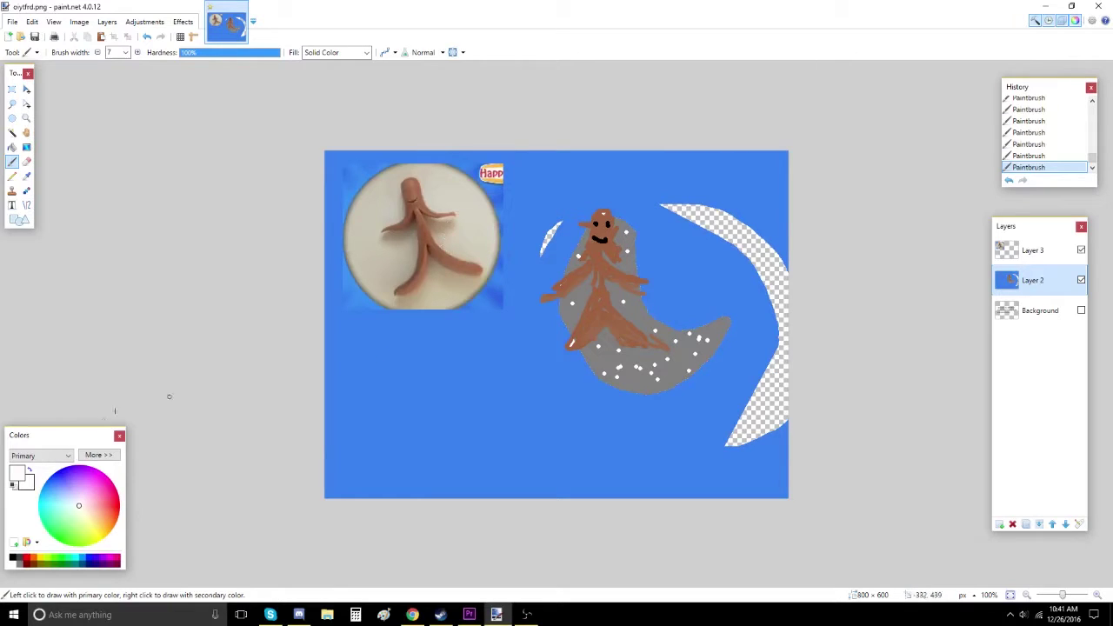
Fill the gray crescent and the brown figure on Layer 2 with yellow using the Paint Bucket
left_click(95, 532)
left_click(12, 147)
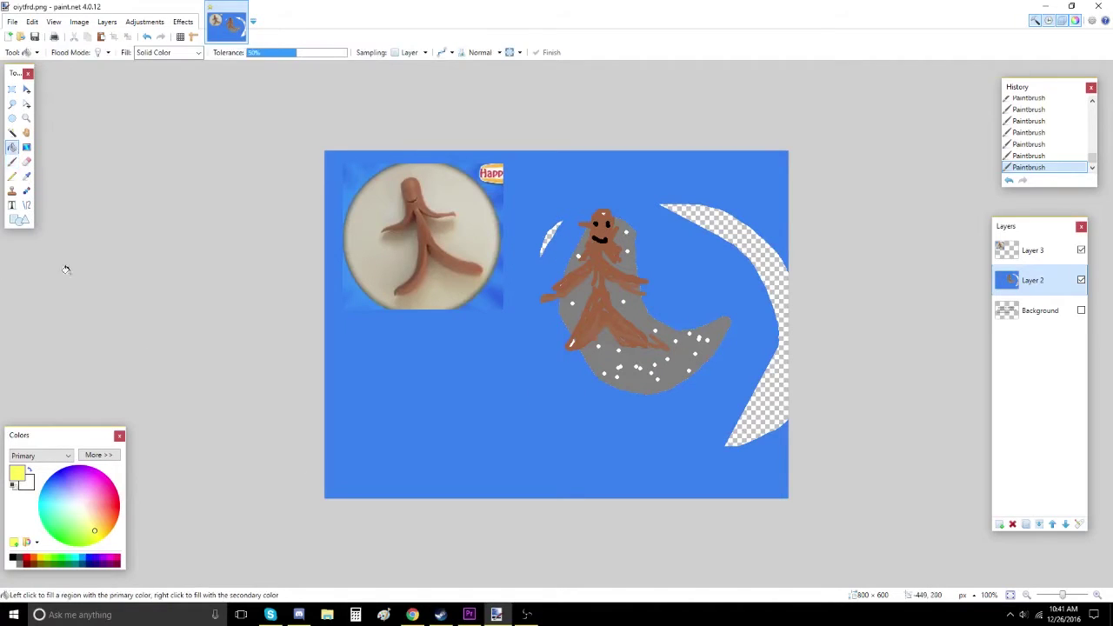
left_click(644, 319)
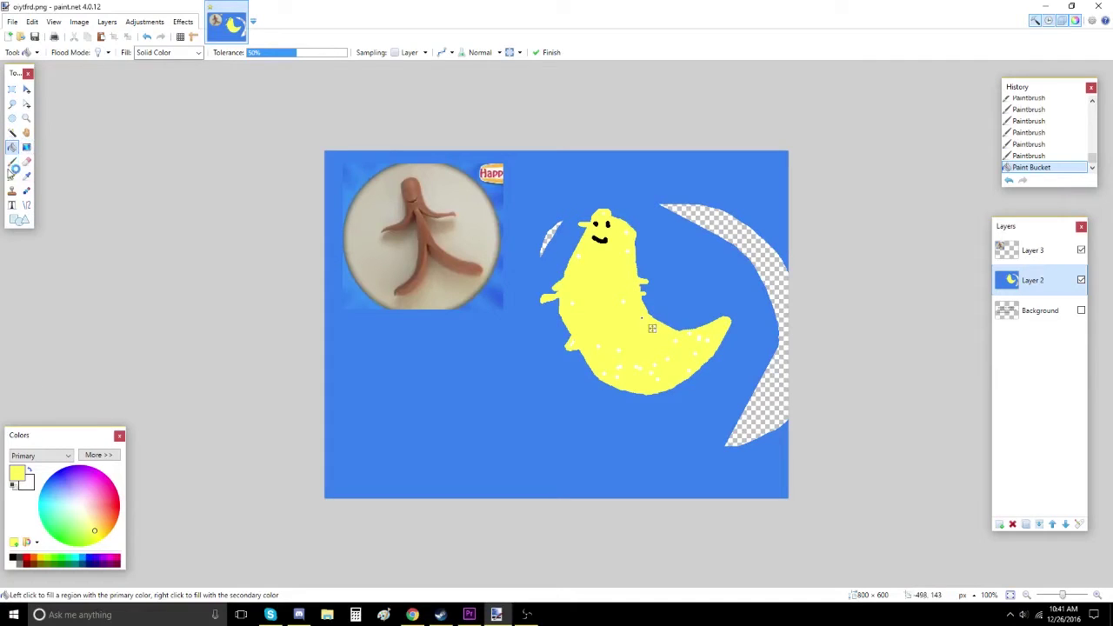
Paint the outline of a pointed tip above the face with the Paintbrush and fill it yellow
left_click(12, 161)
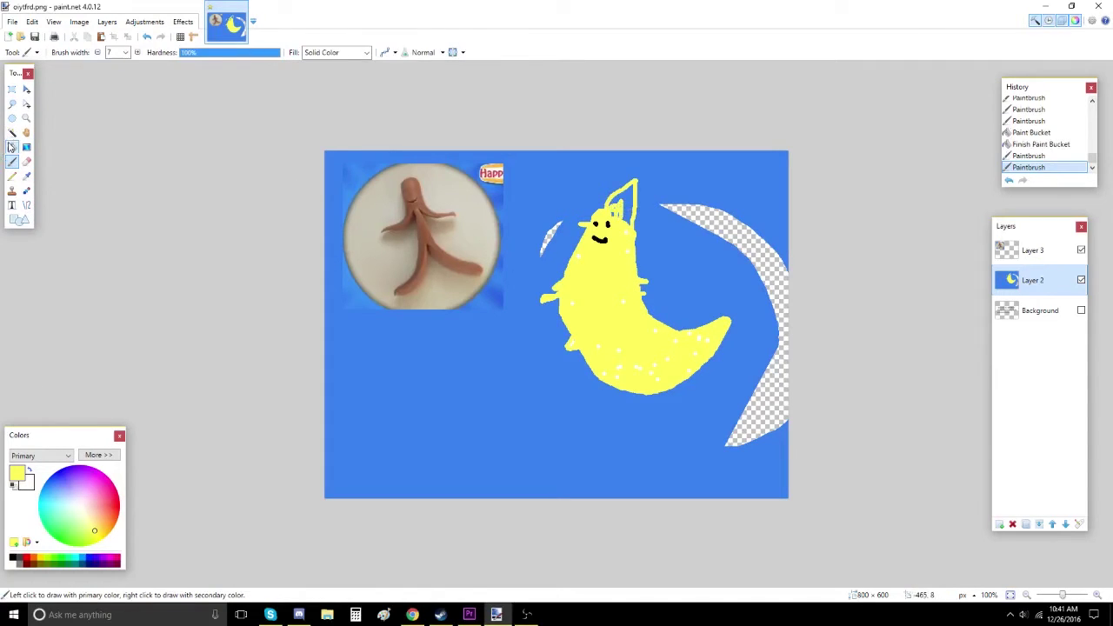
key("f")
left_click(614, 193)
left_click(613, 191)
Paint a yellow arm on each side of the banana-shaped figure with the Paintbrush at width 7
left_click(13, 162)
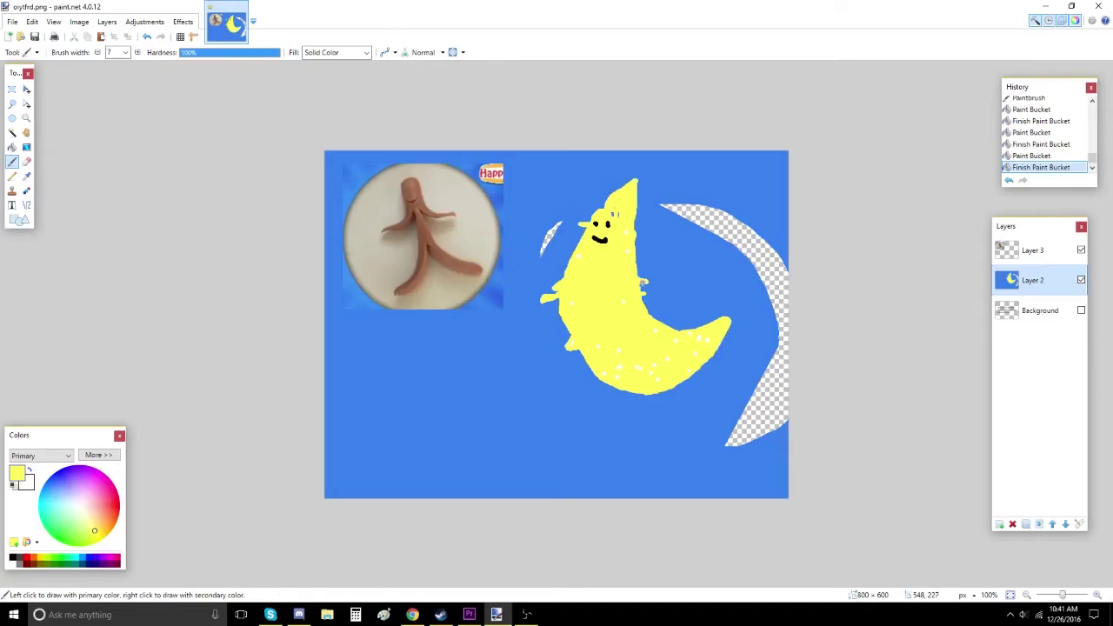
mouse_move(642, 279)
left_mouse_down()
mouse_move(671, 300)
mouse_move(643, 292)
left_mouse_up()
left_click_drag(642, 285, 679, 311)
mouse_move(562, 282)
left_mouse_down()
mouse_move(522, 319)
mouse_move(537, 305)
left_mouse_up()
Paint wavy yellow legs along the figure's lower edge and around its curved tail
mouse_move(569, 346)
left_mouse_down()
mouse_move(548, 386)
mouse_move(543, 368)
mouse_move(564, 416)
left_mouse_up()
mouse_move(648, 313)
left_mouse_down()
mouse_move(681, 320)
mouse_move(740, 297)
left_mouse_up()
left_click_drag(570, 353, 615, 434)
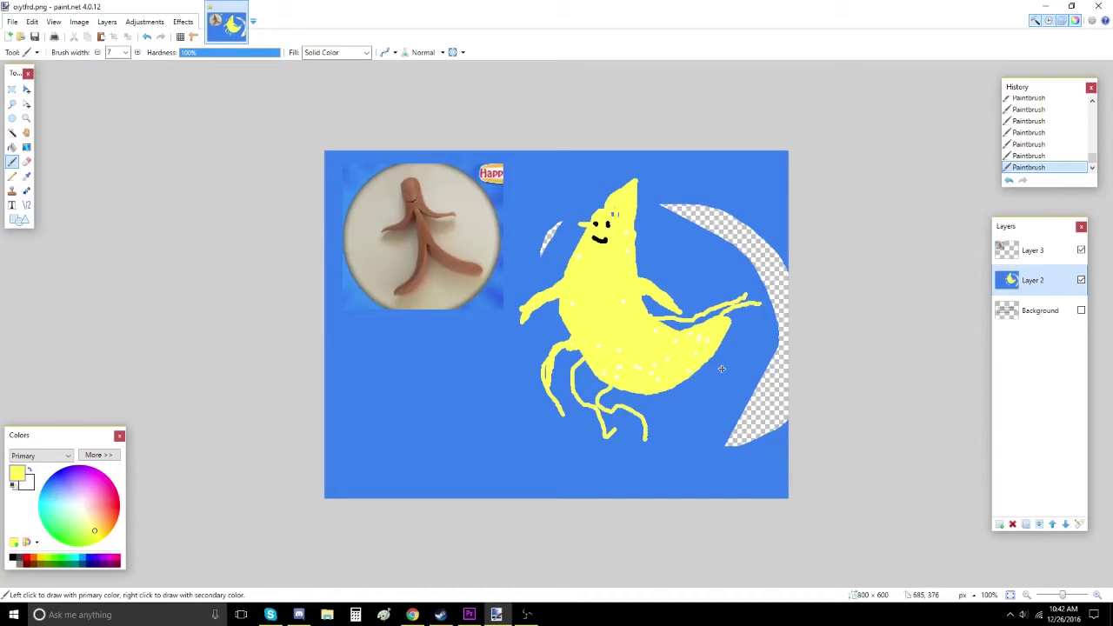
left_click_drag(651, 396, 696, 433)
mouse_move(687, 382)
left_mouse_down()
mouse_move(727, 424)
mouse_move(748, 415)
left_mouse_up()
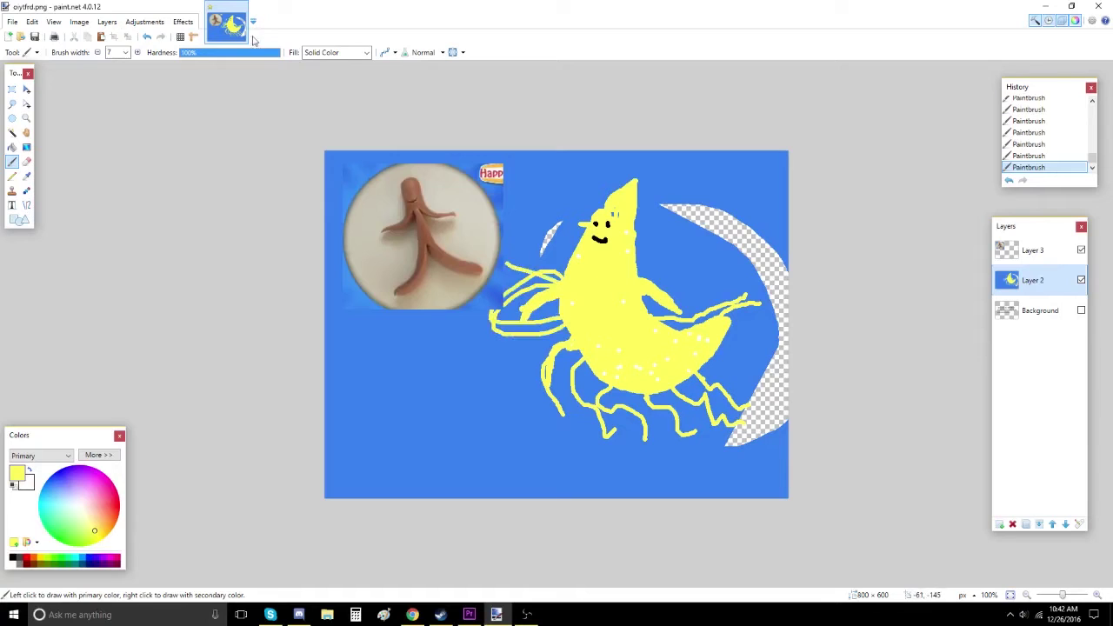
mouse_move(719, 345)
left_mouse_down()
mouse_move(729, 375)
mouse_move(765, 373)
mouse_move(730, 329)
mouse_move(781, 342)
left_mouse_up()
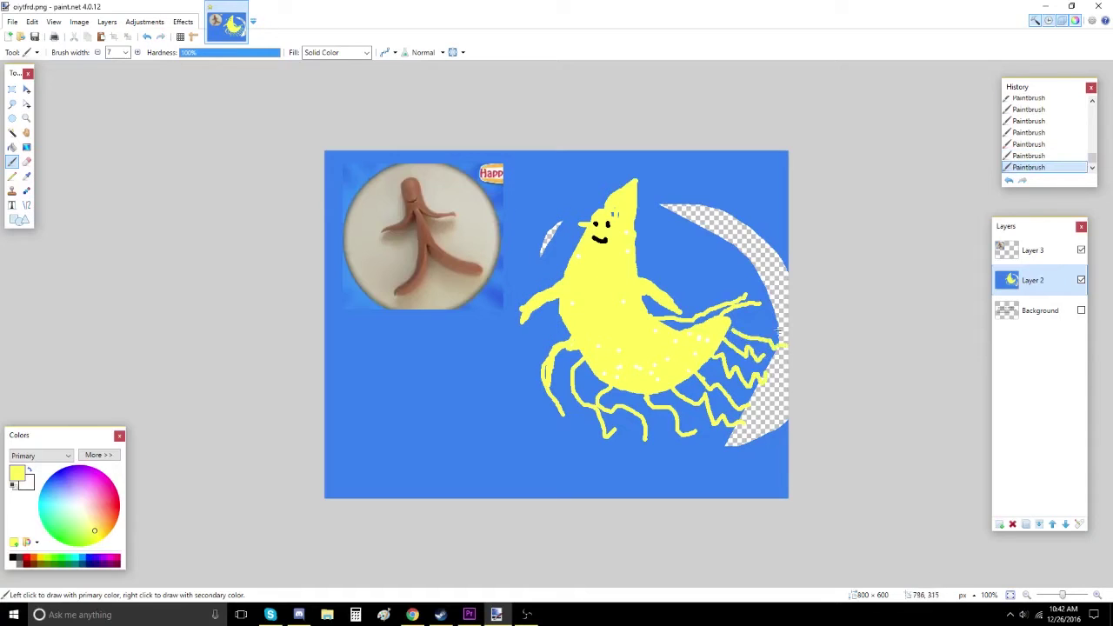
Paint a short gray stem from the canvas's upper edge down to the figure's pointed tip
left_click(19, 563)
left_click_drag(629, 150, 636, 173)
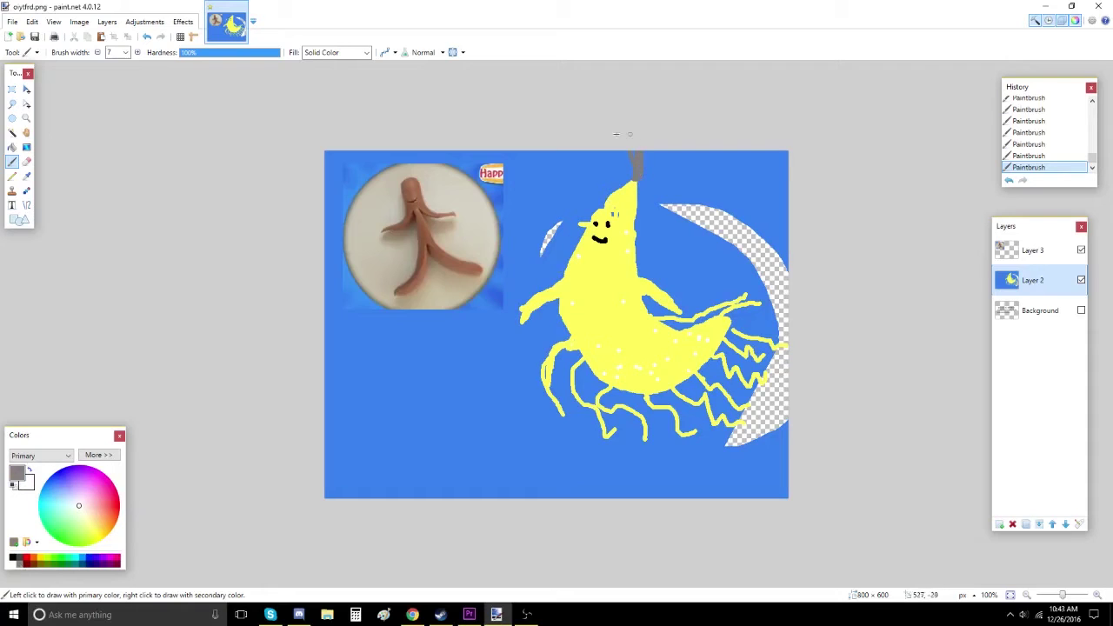